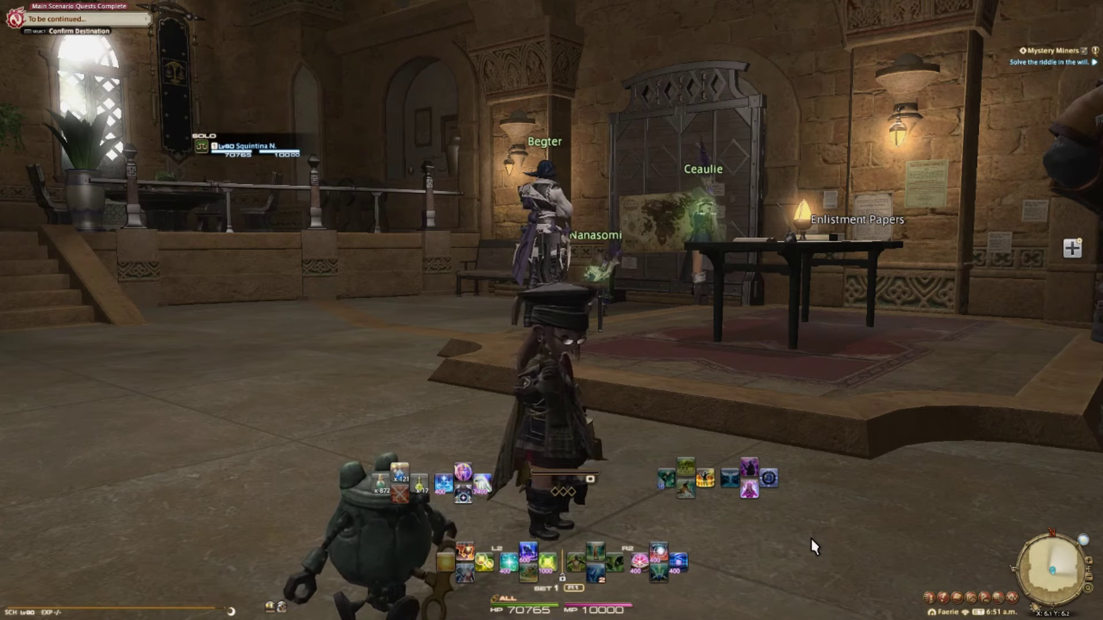
Step: Expand the collapsible on-screen hotbar menu with the role categories and collapse it again
click(1072, 249)
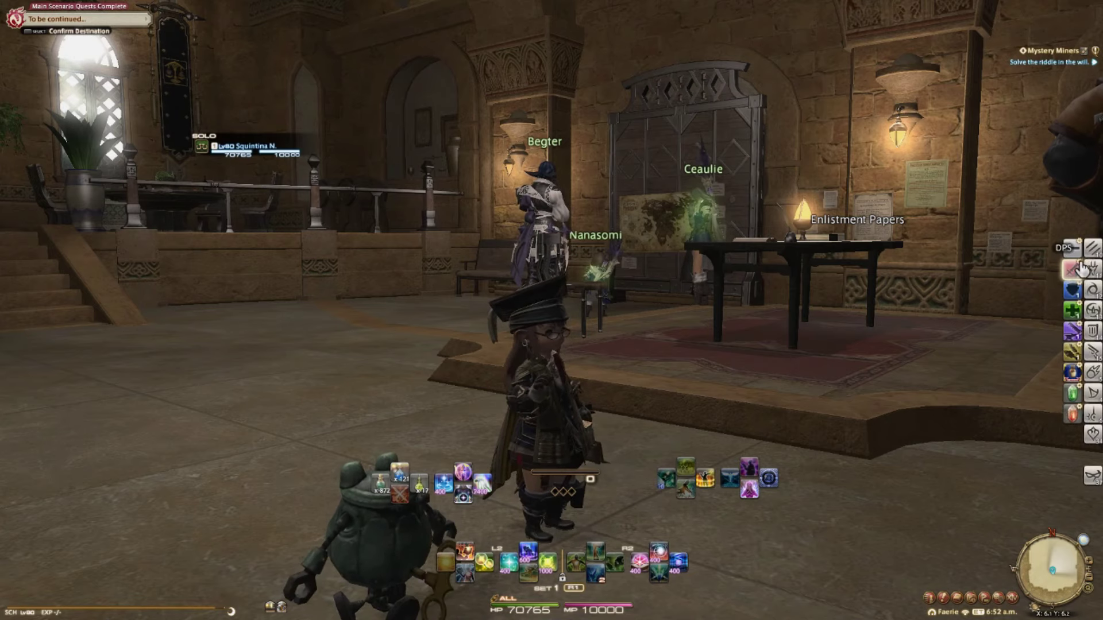
click(1074, 252)
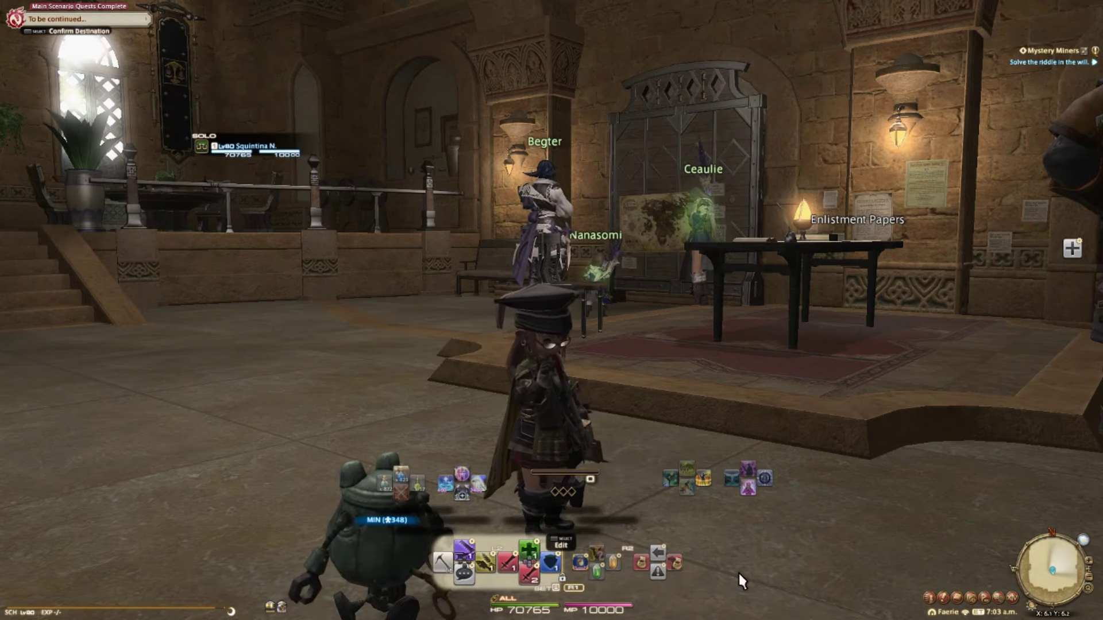
Step: Browse the cross hotbar's category menus, opening the healer job list and the food and squadron page and returning to the main menu
key(Right)
key(Right)
key(Right)
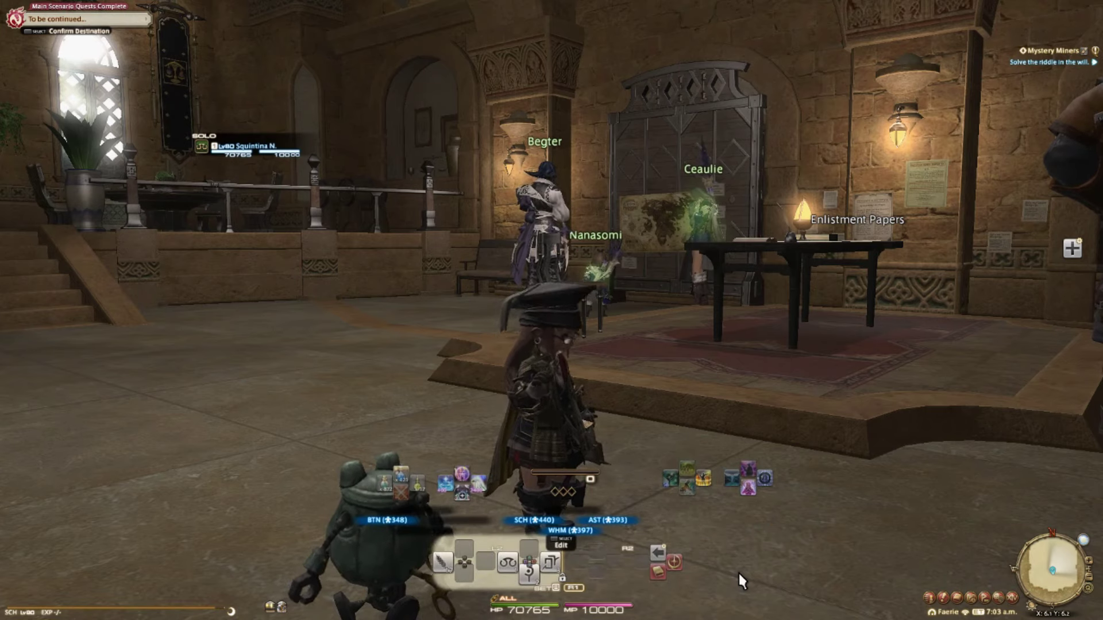
key(Right)
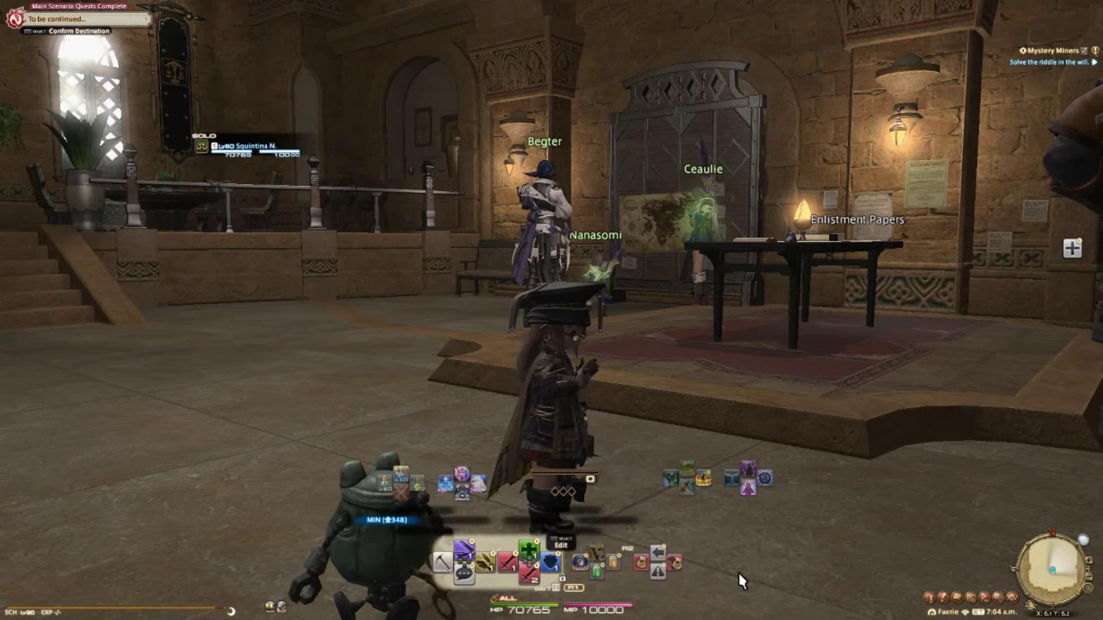
key(Right)
key(Right)
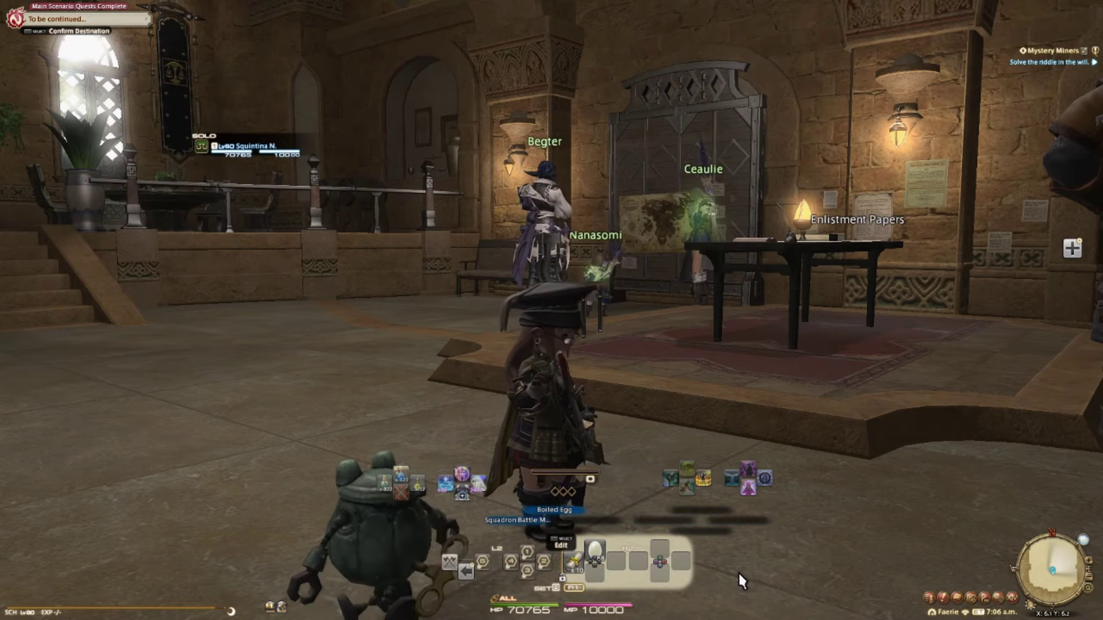
key(Right)
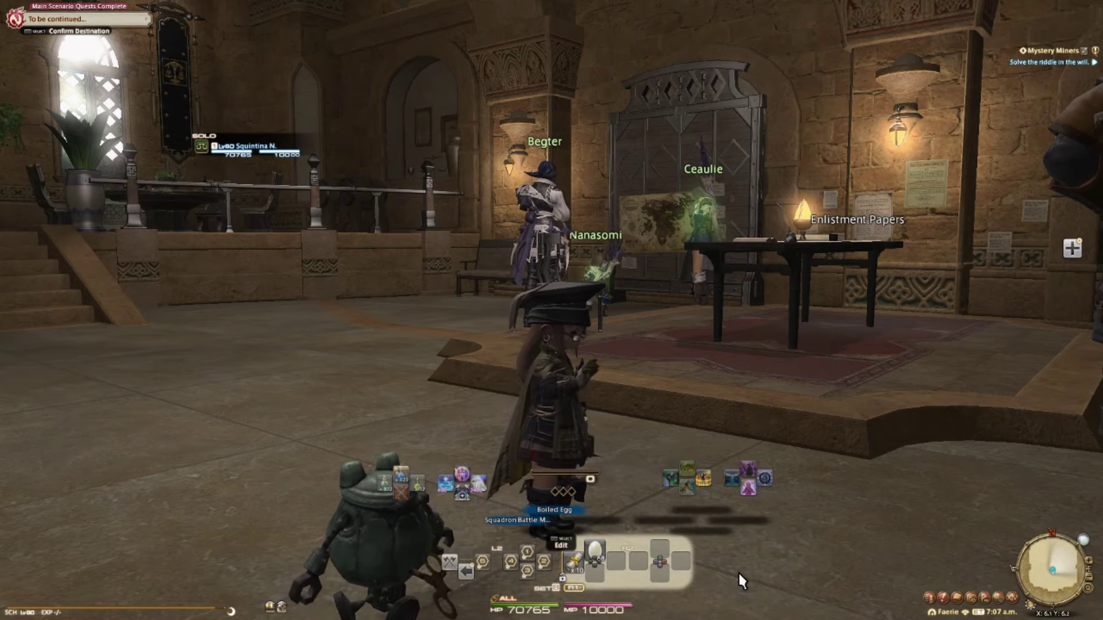
key(Left)
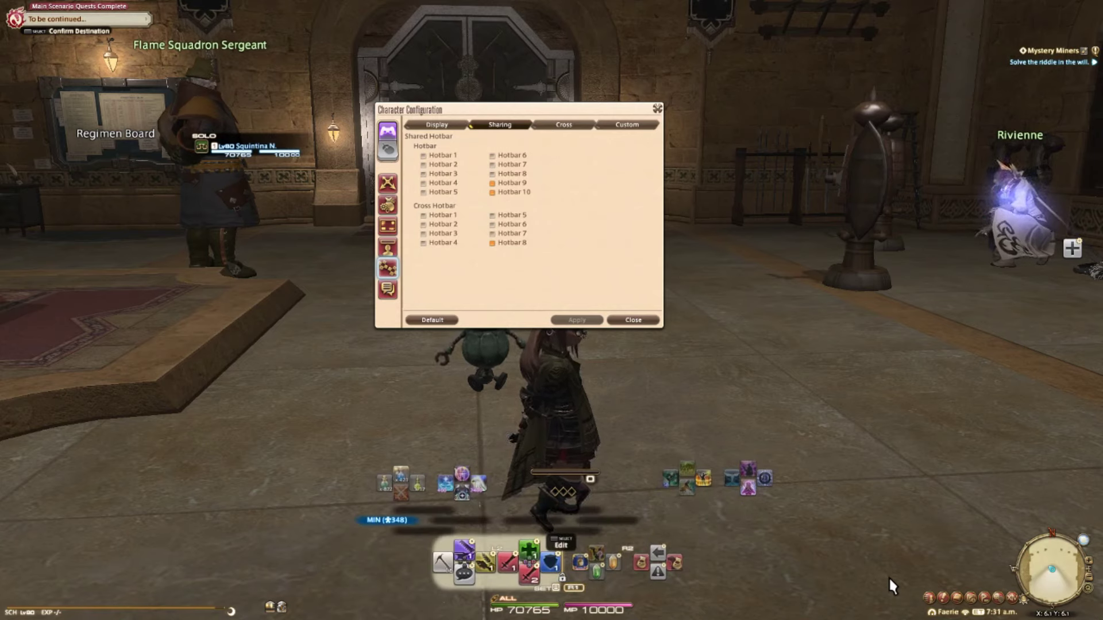
Step: Change to the Miner gear set and place Battledance Materia VII from the inventory over Chocobo Saddlebag on cross hotbar 7
key(1)
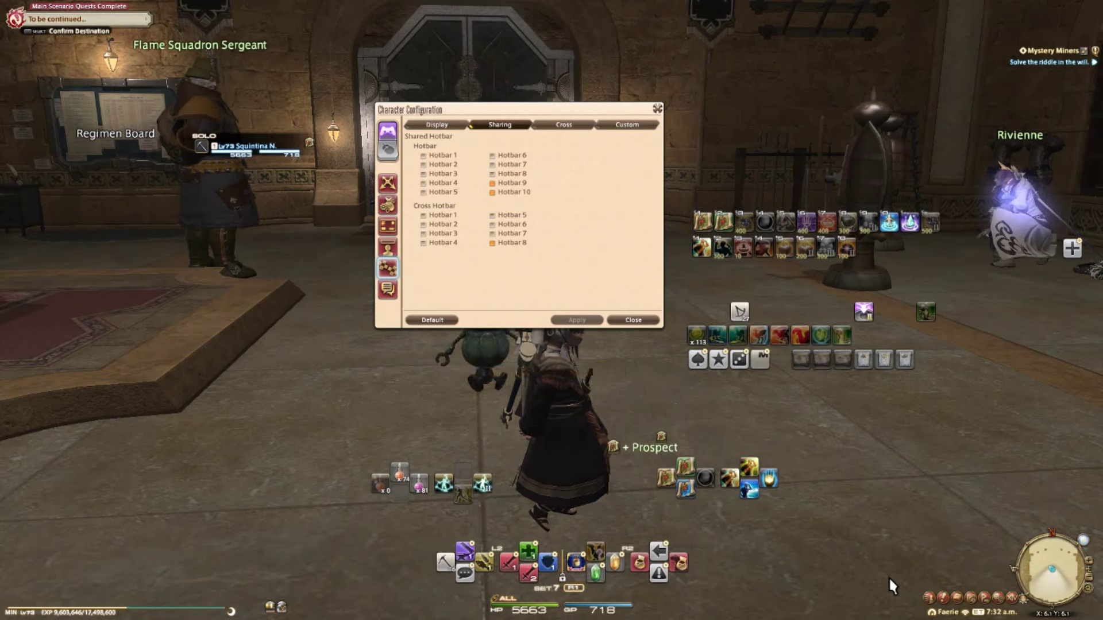
key(i)
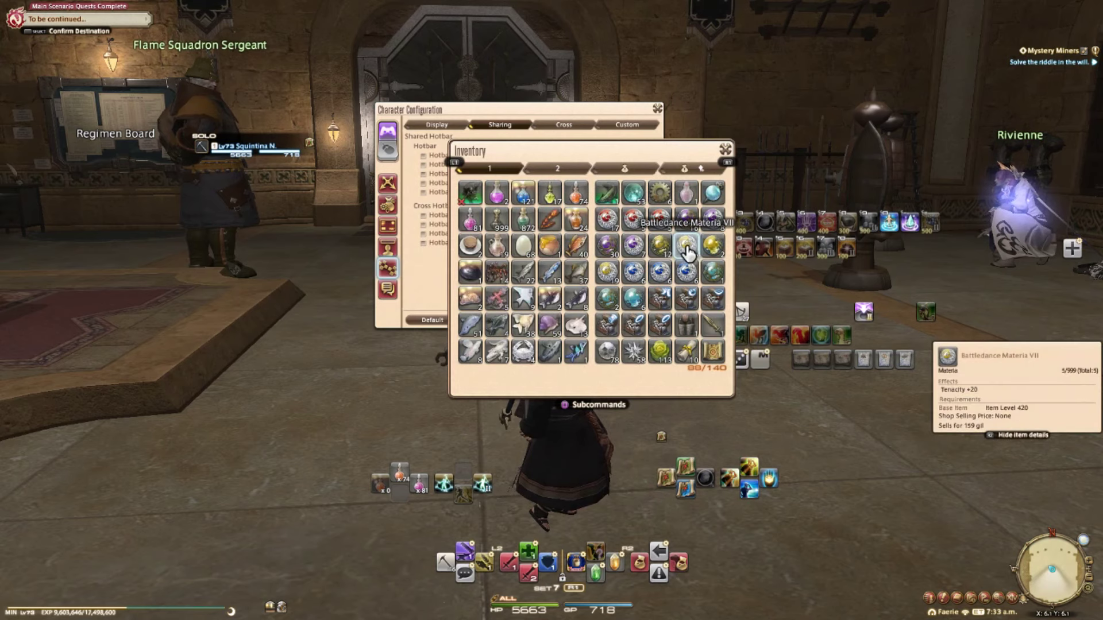
drag(687, 253, 678, 563)
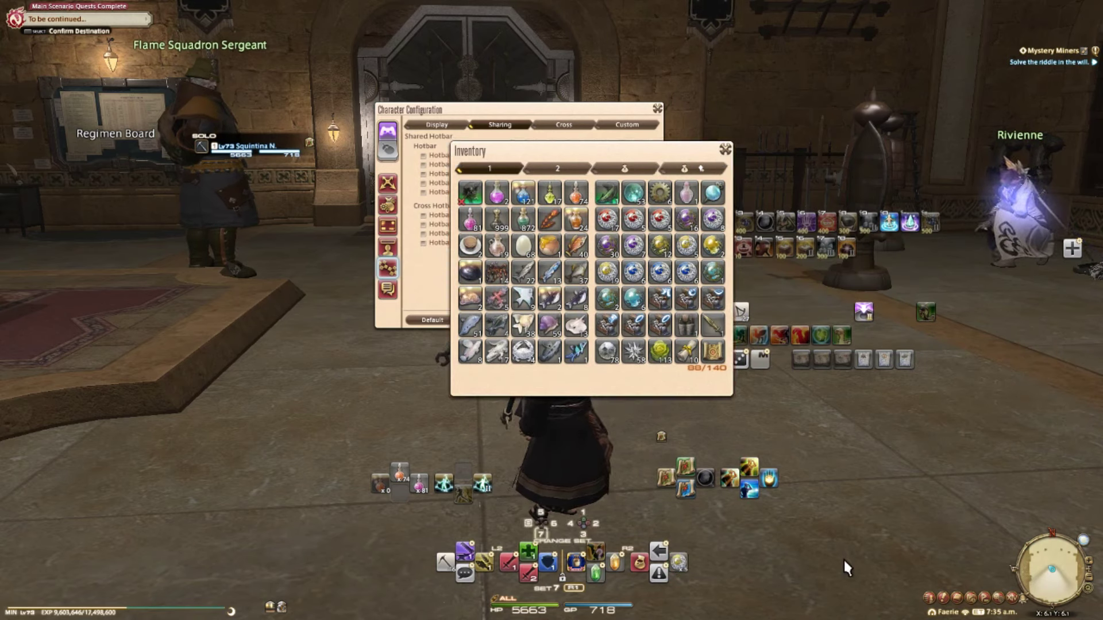
Step: Switch to shared cross hotbar 8 and run its back-arrow macro to copy the Miner's hotbar 7 onto it
key(R1)
key(R2)
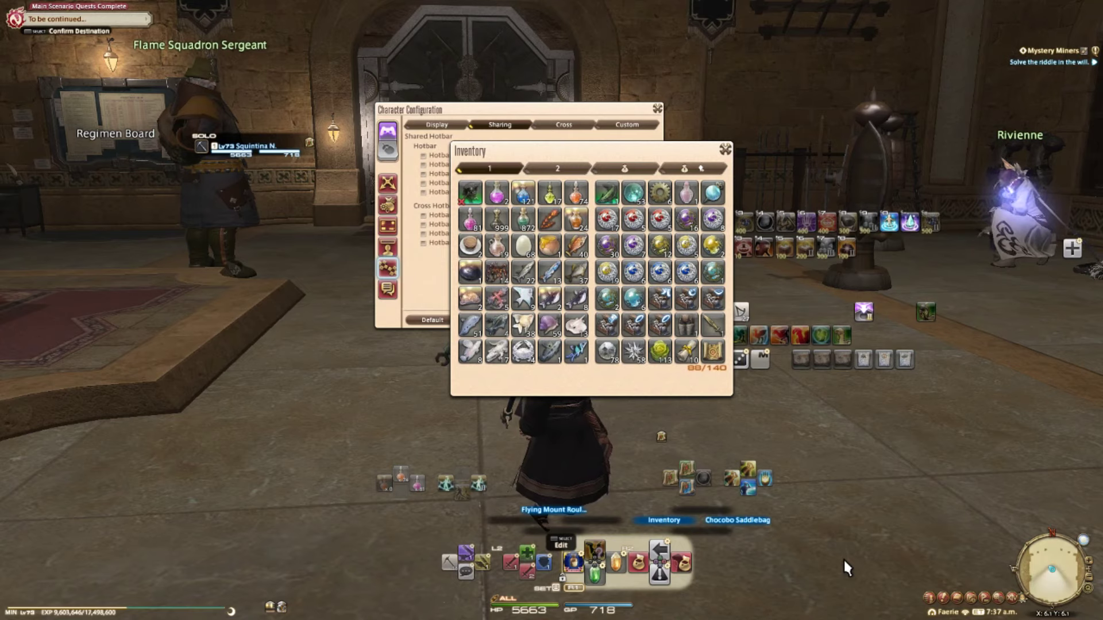
key(Triangle)
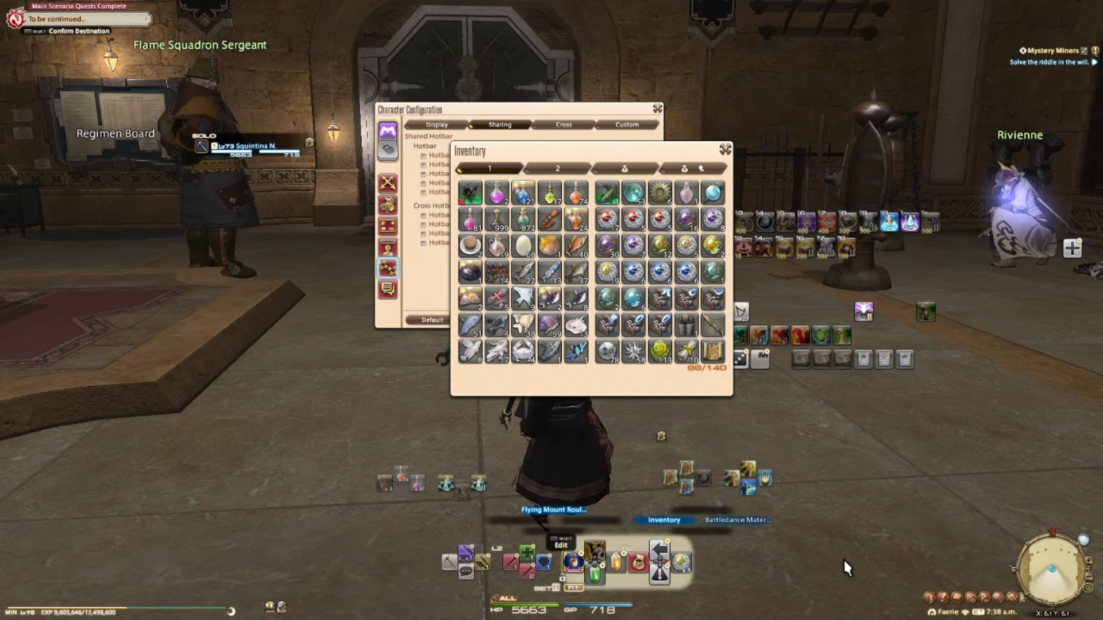
Step: Return to cross hotbar 7 and assign Chocobo Saddlebag from the Character menu to the slot holding Battledance Materia VII
key(Escape)
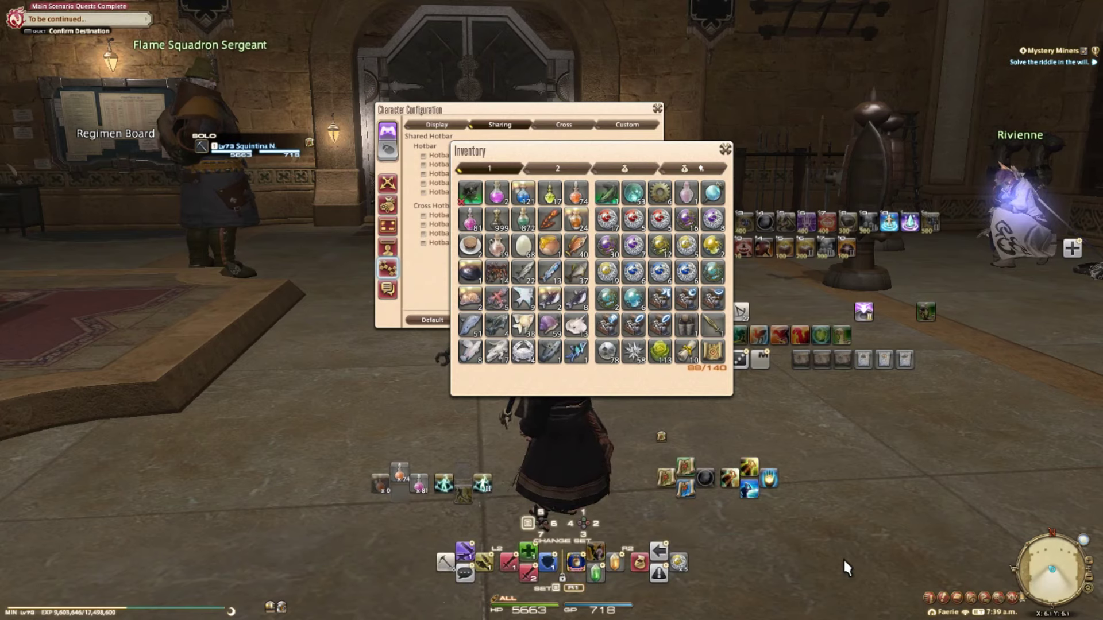
key(Down)
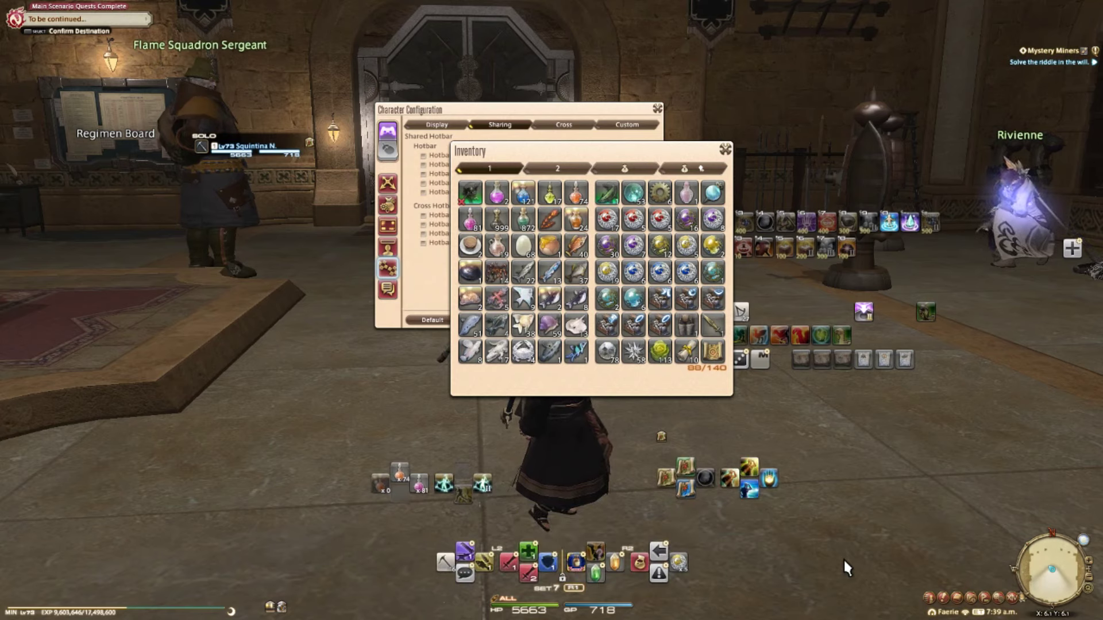
click(929, 597)
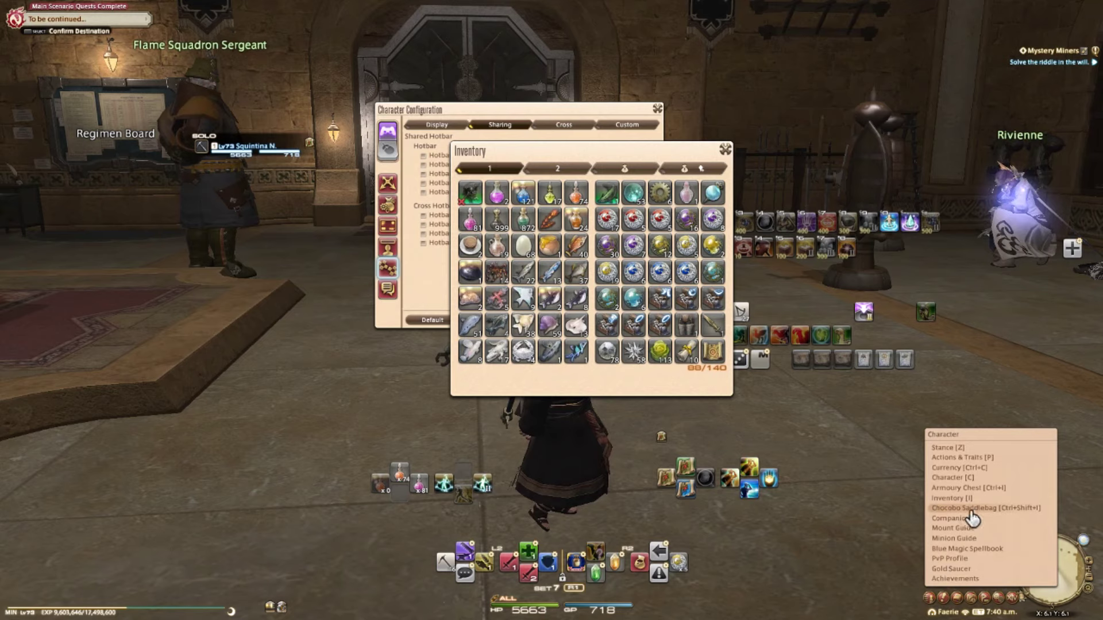
drag(971, 518, 682, 565)
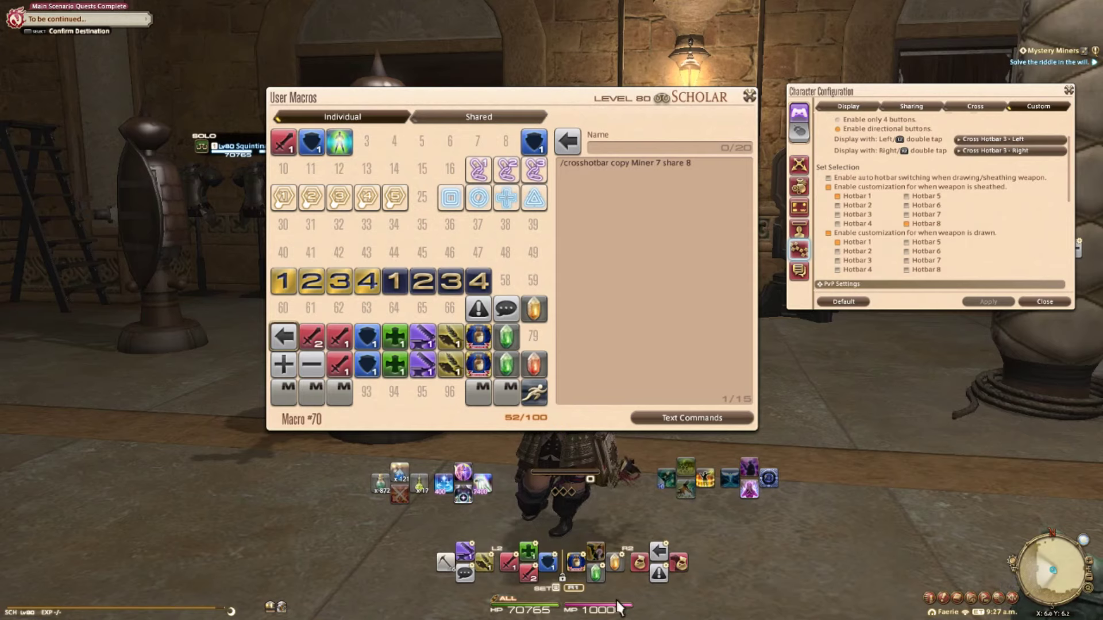
Step: Run macros 71 and 72 to copy the Armorer and Carpenter hotbar 7 layouts onto shared cross hotbar 8
click(309, 340)
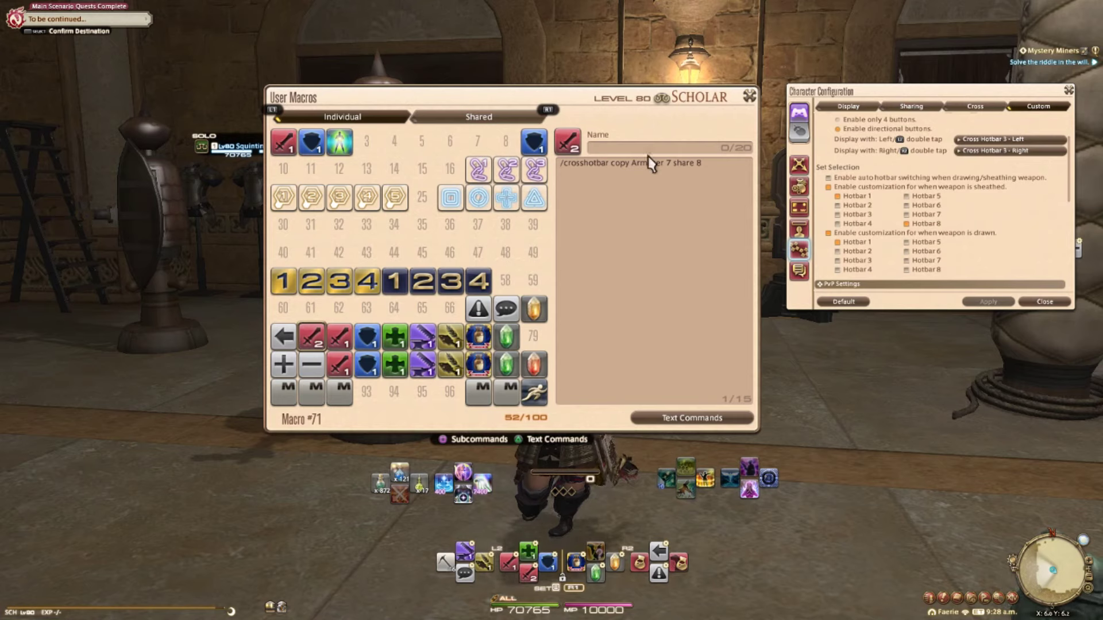
click(522, 577)
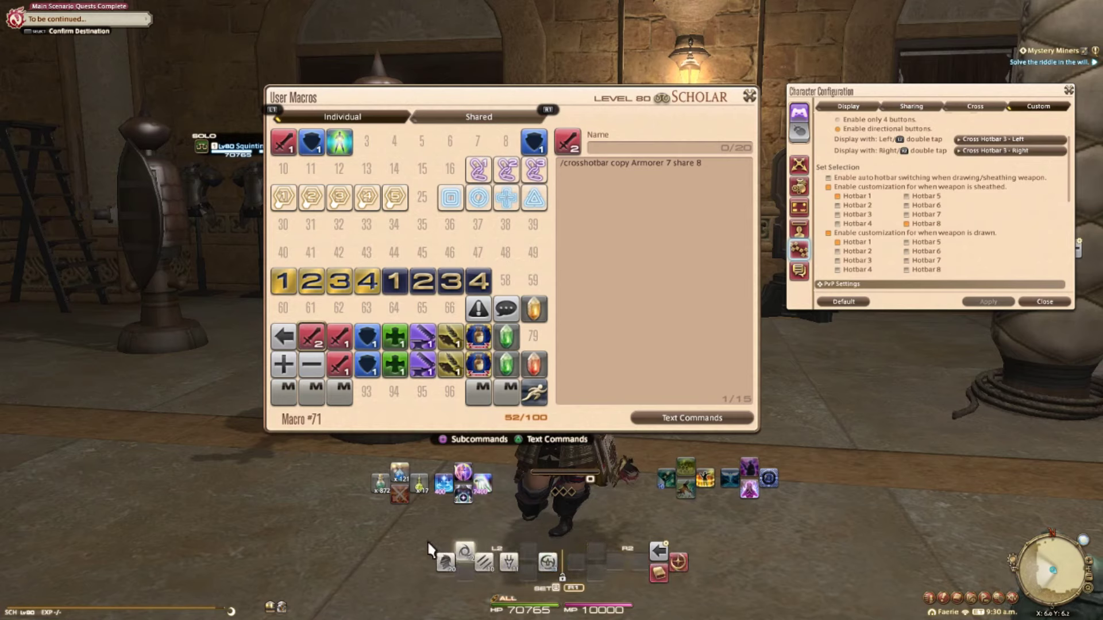
click(343, 337)
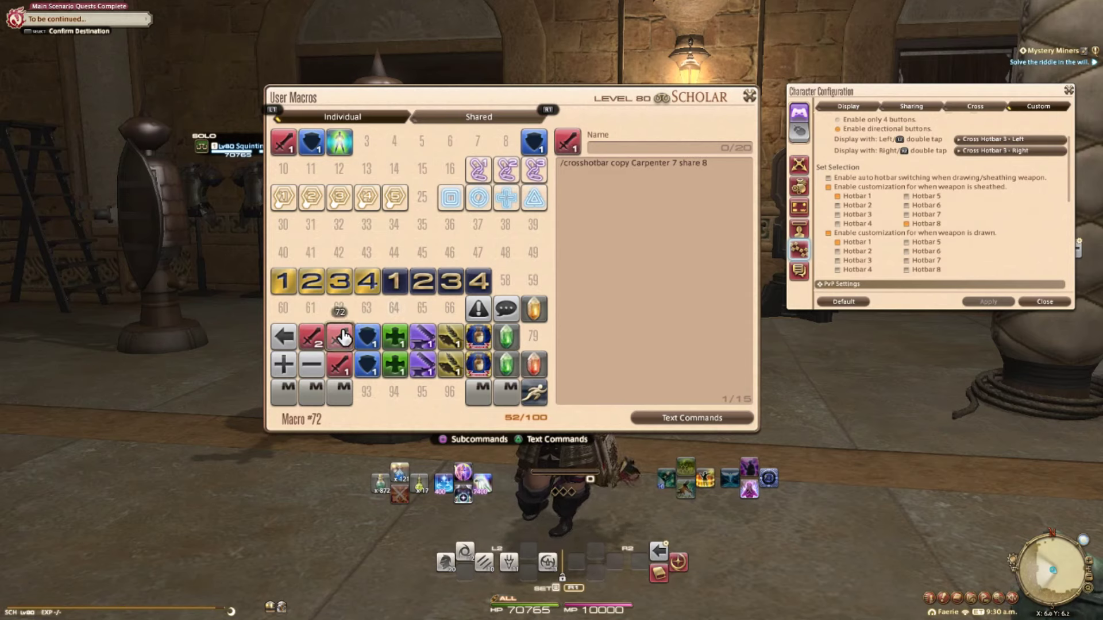
right_click(344, 336)
click(343, 336)
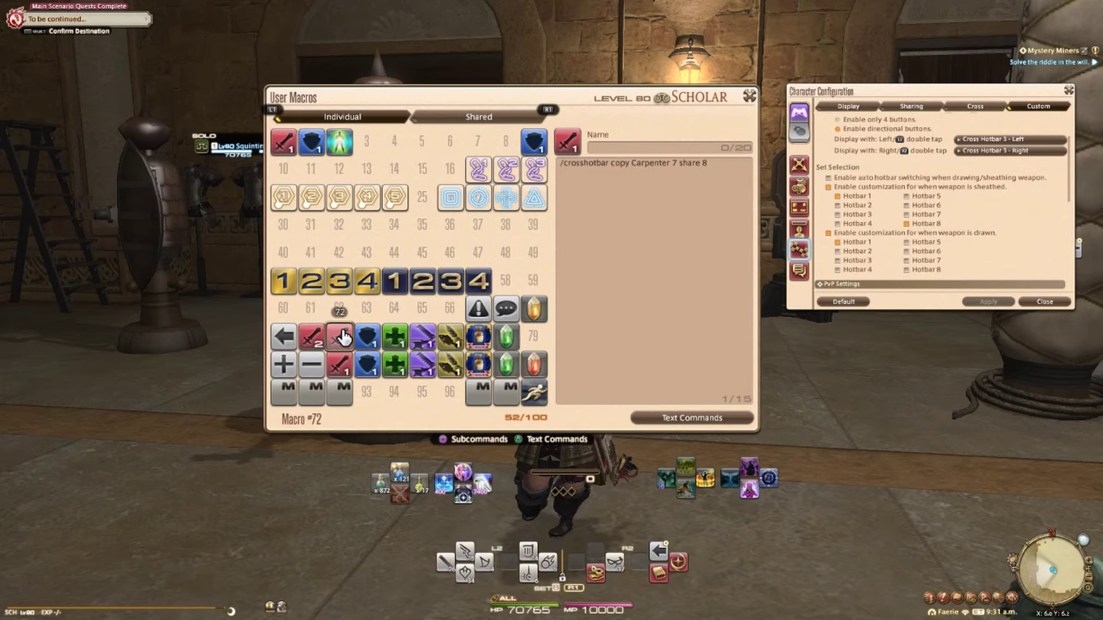
Step: Run macros 73 and 74 to copy the Fisher and Botanist hotbar 7 layouts onto shared cross hotbar 8
click(370, 337)
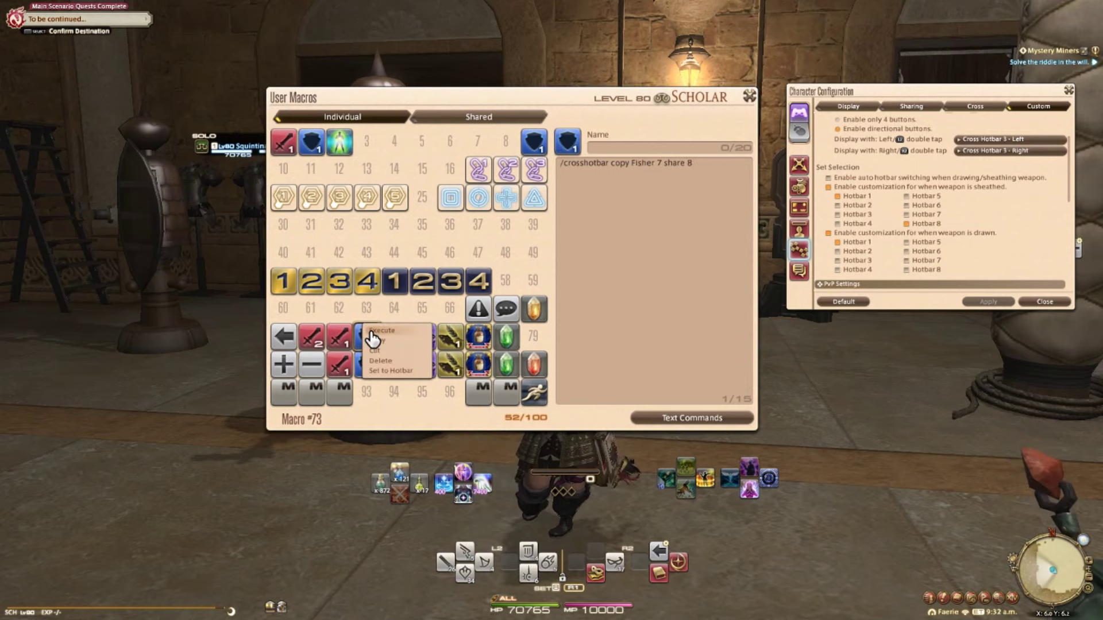
click(373, 342)
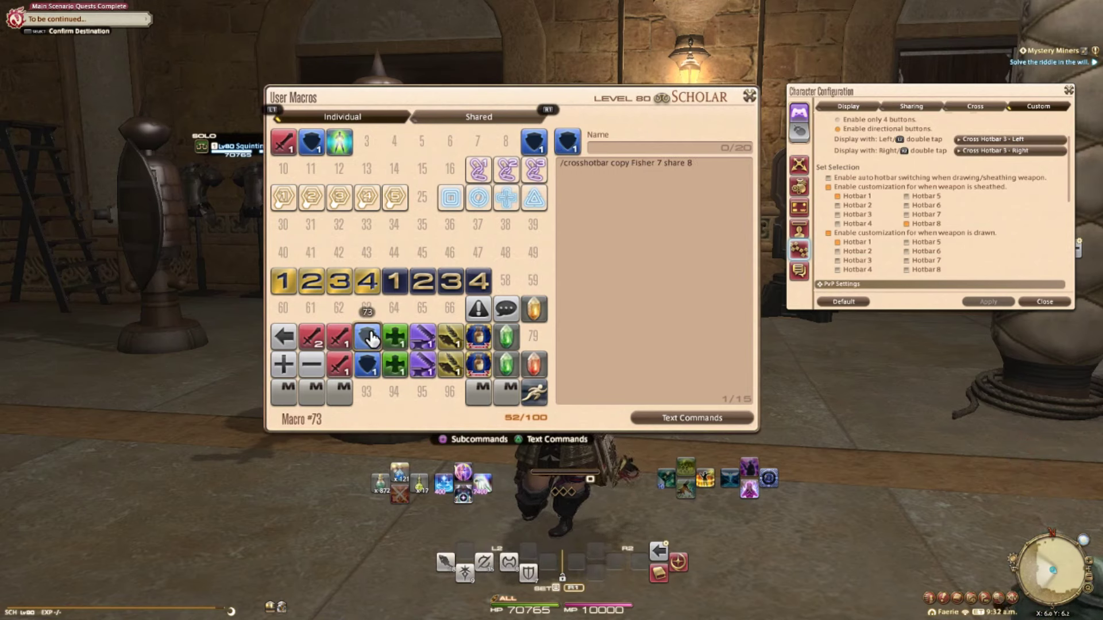
click(400, 340)
click(401, 342)
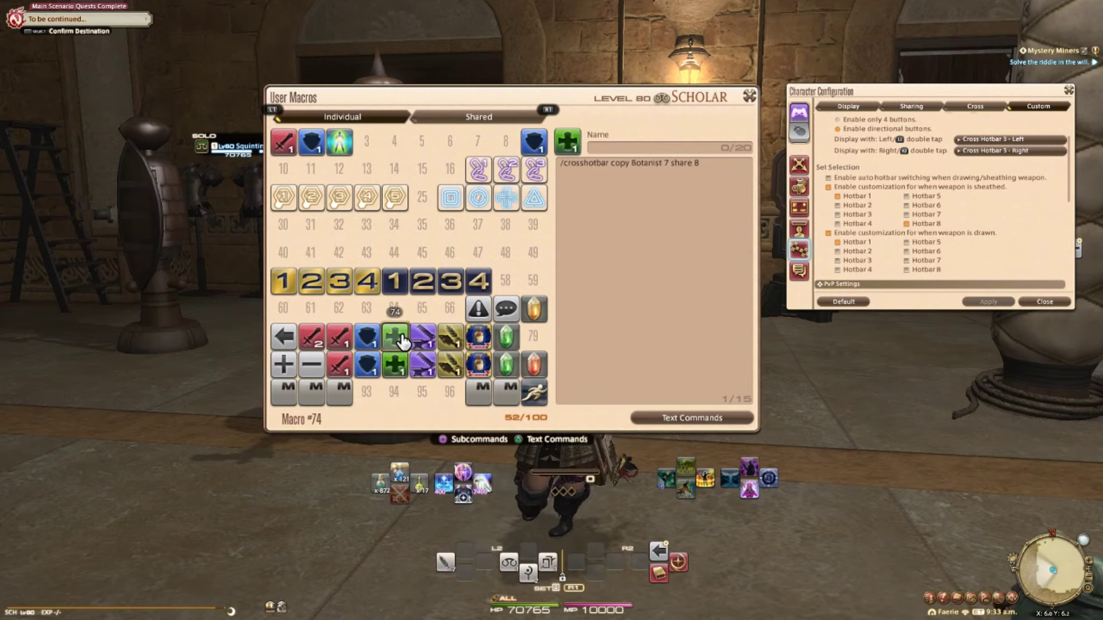
Step: Run macro 75 to copy the Blacksmith's hotbar 7 layout onto shared cross hotbar 8
click(419, 339)
click(419, 334)
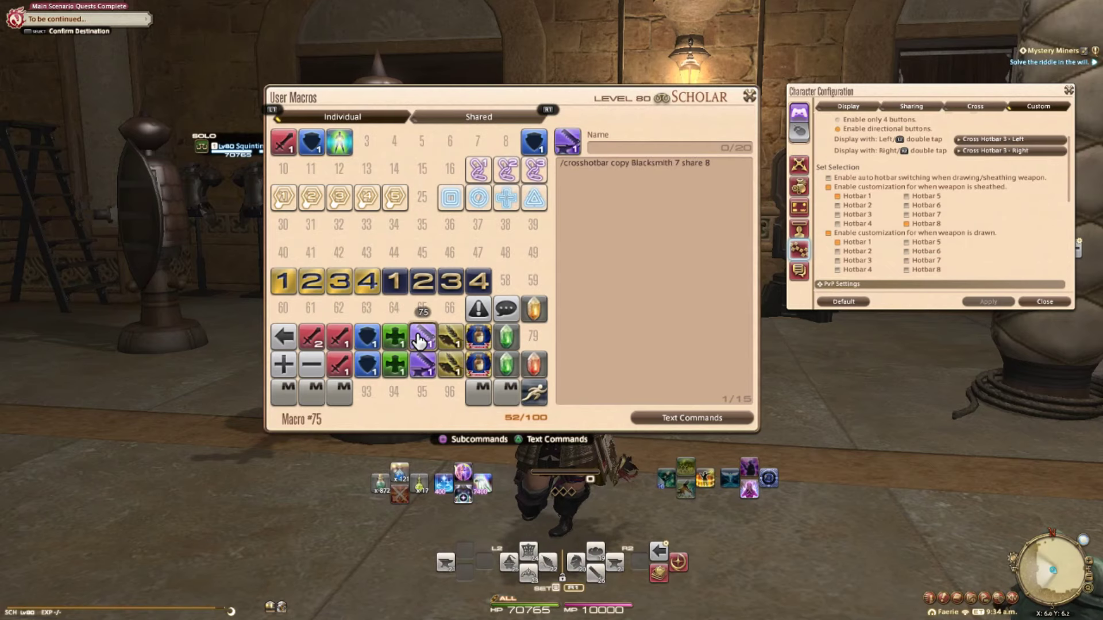
click(418, 339)
click(419, 334)
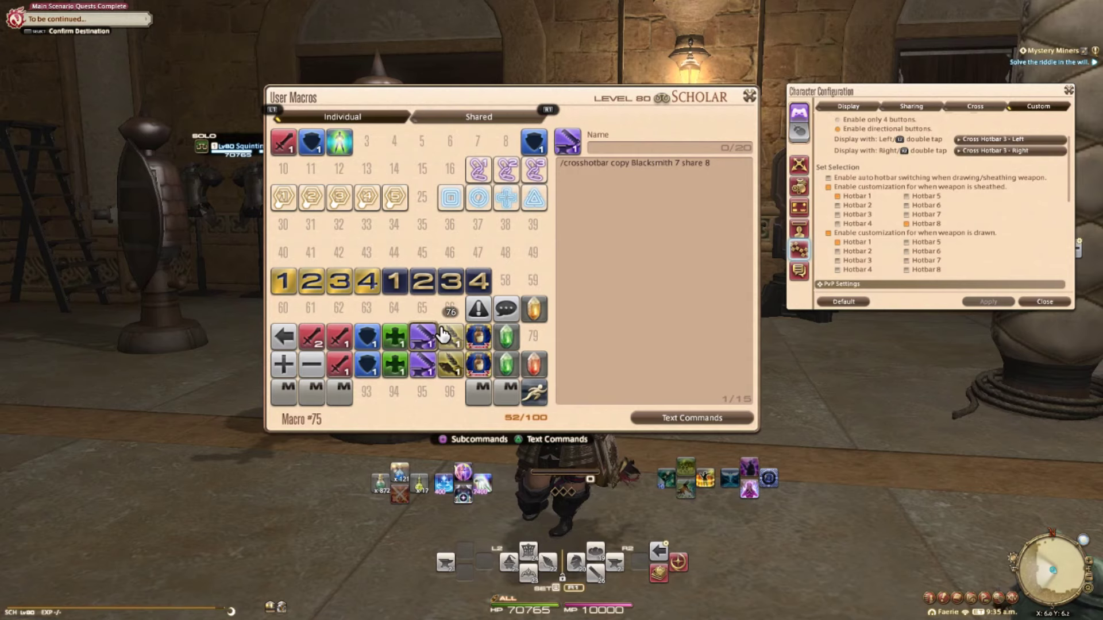
Step: Run macros 76 and 77 to copy the Goldsmith and Culinarian hotbar 7 layouts onto shared cross hotbar 8
click(442, 334)
click(442, 334)
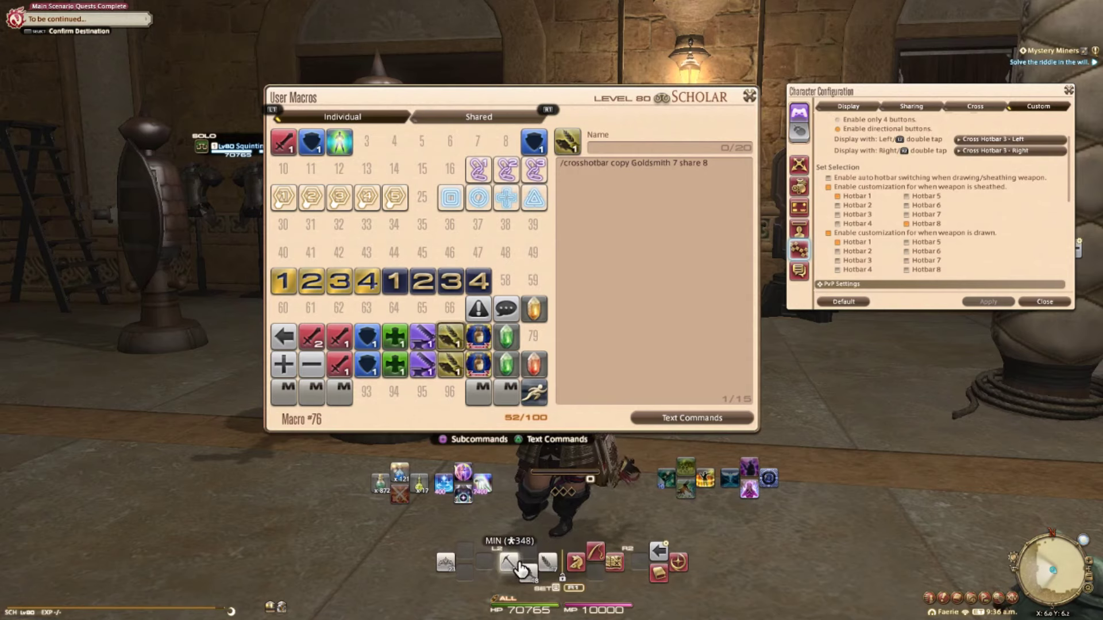
click(477, 337)
click(476, 339)
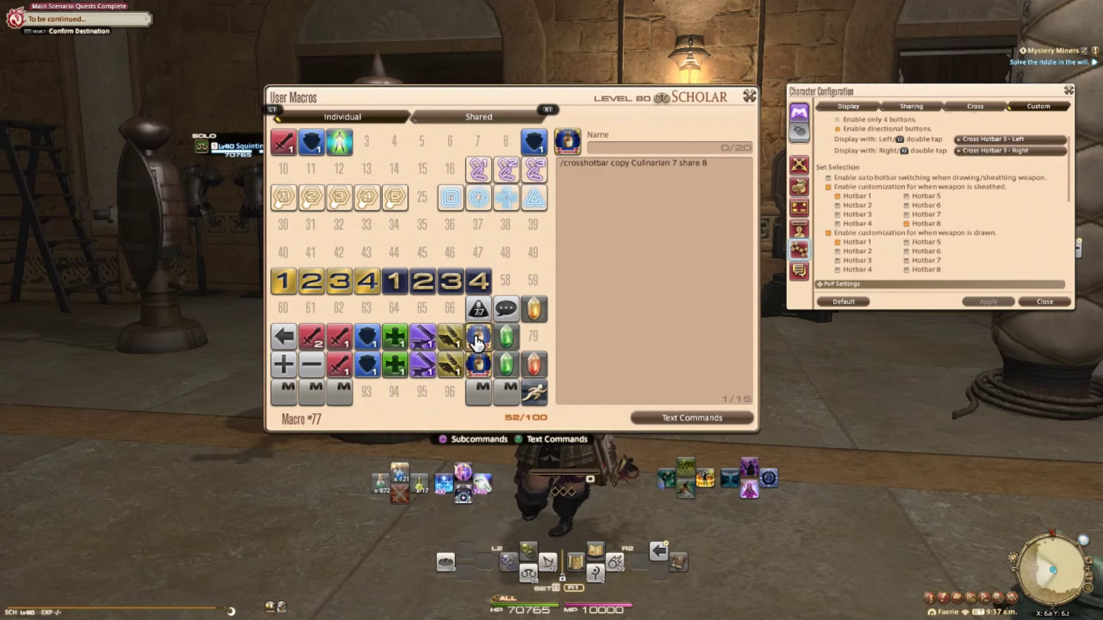